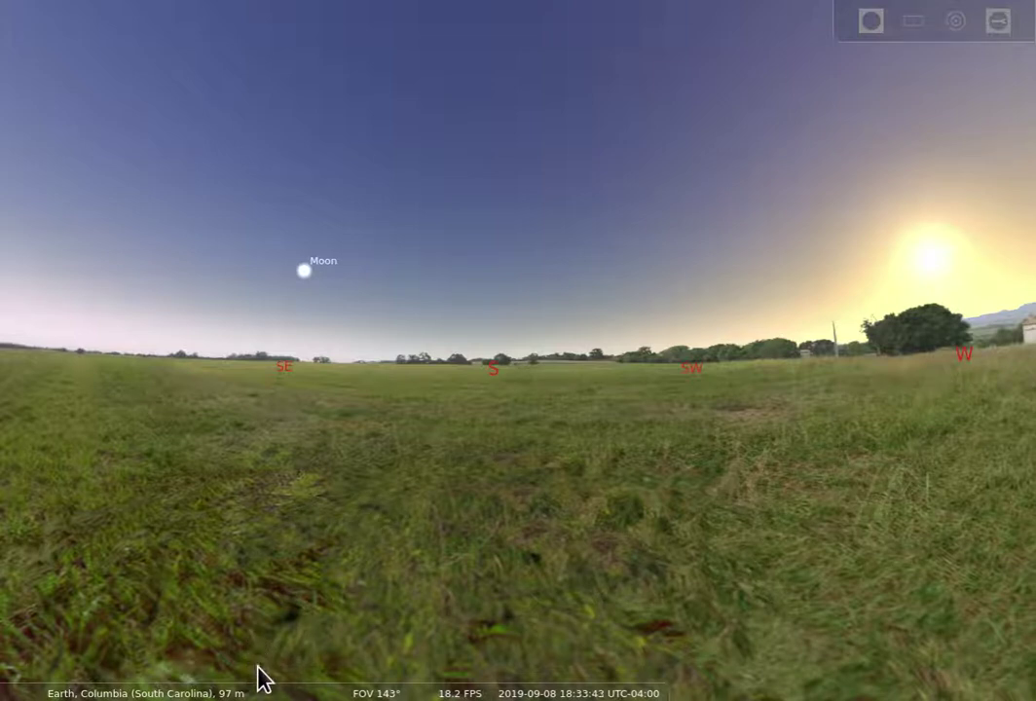
Switch on the azimuthal grid and pan the view from south-west toward the east
mouse_move(263, 687)
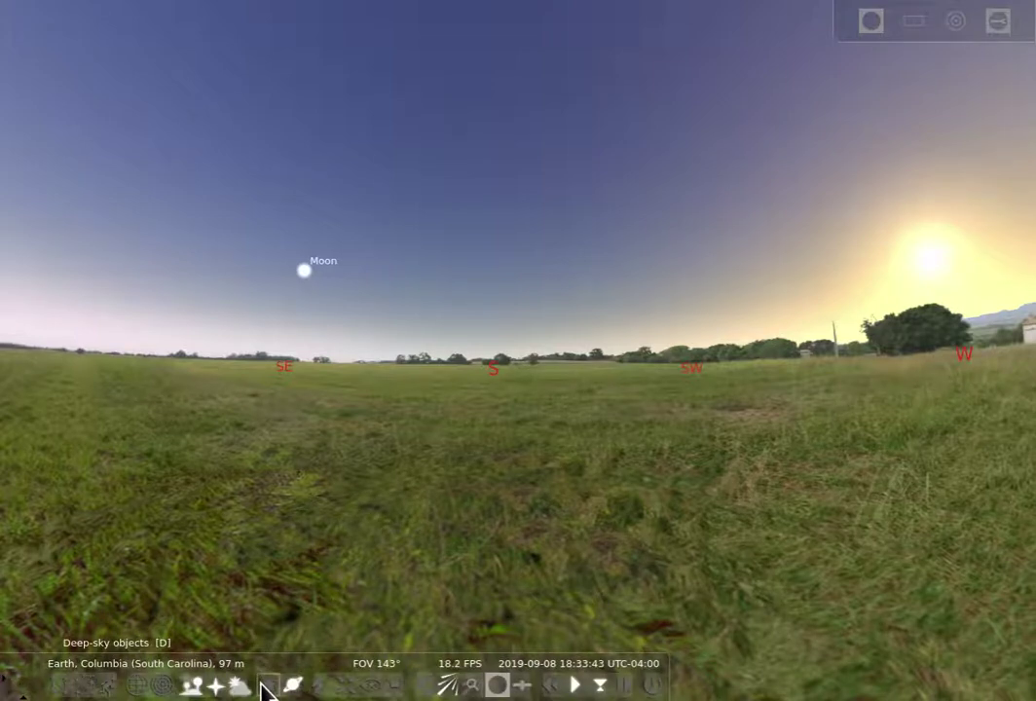
click(163, 685)
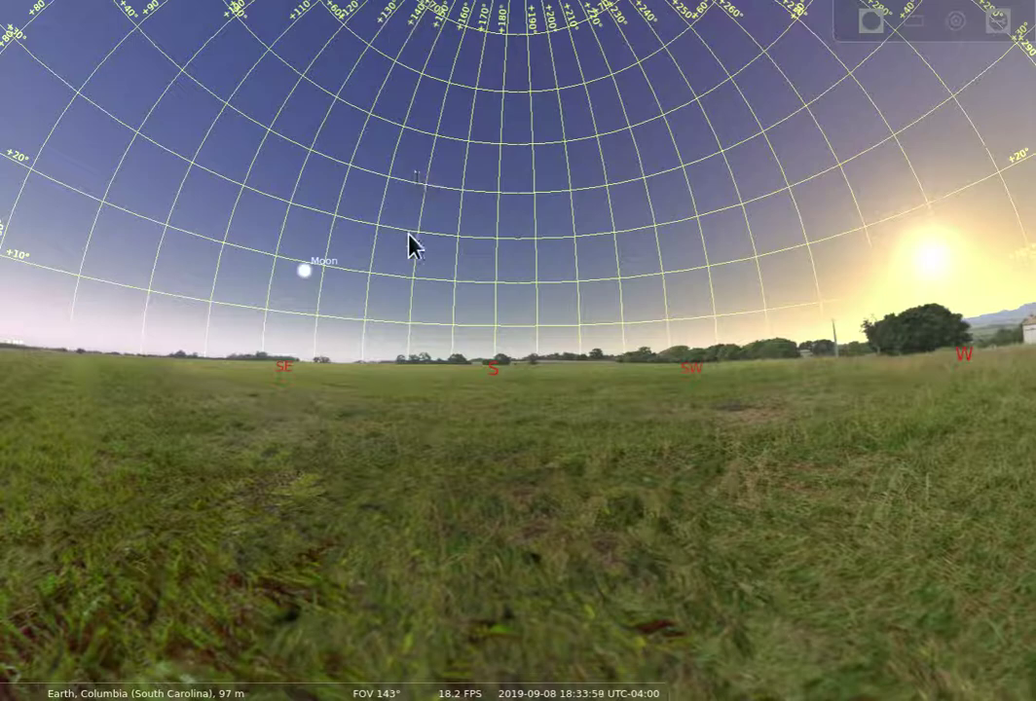
drag(351, 369, 798, 342)
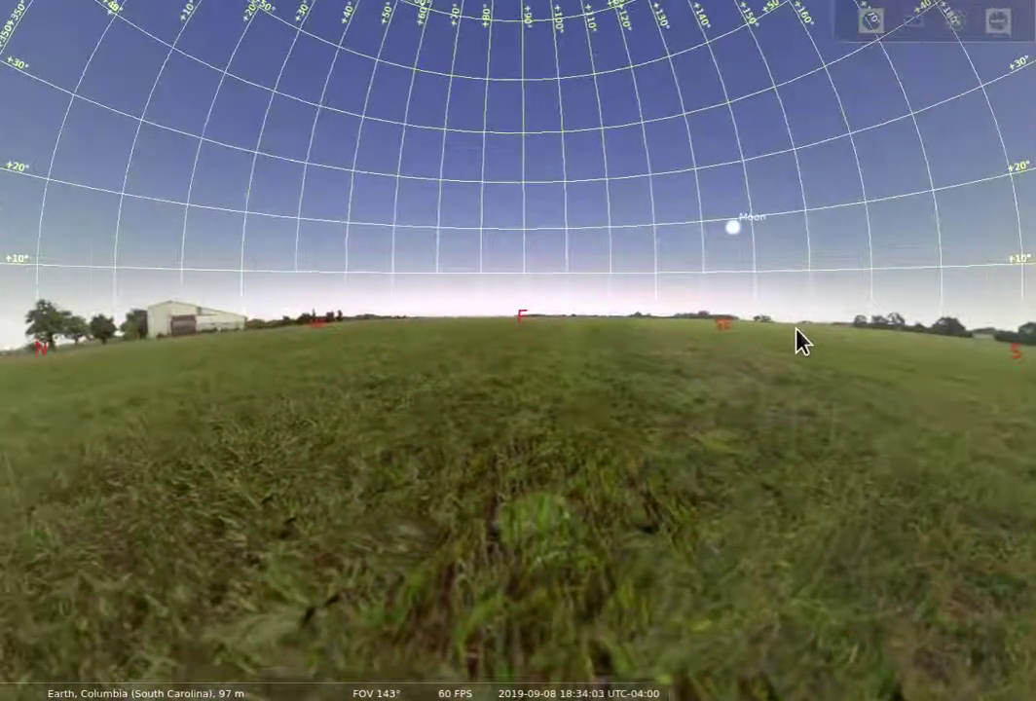
Zoom to a 73.2° field and pan past south and the setting Sun toward north
scroll(533, 317, up, 2)
scroll(533, 318, up, 3)
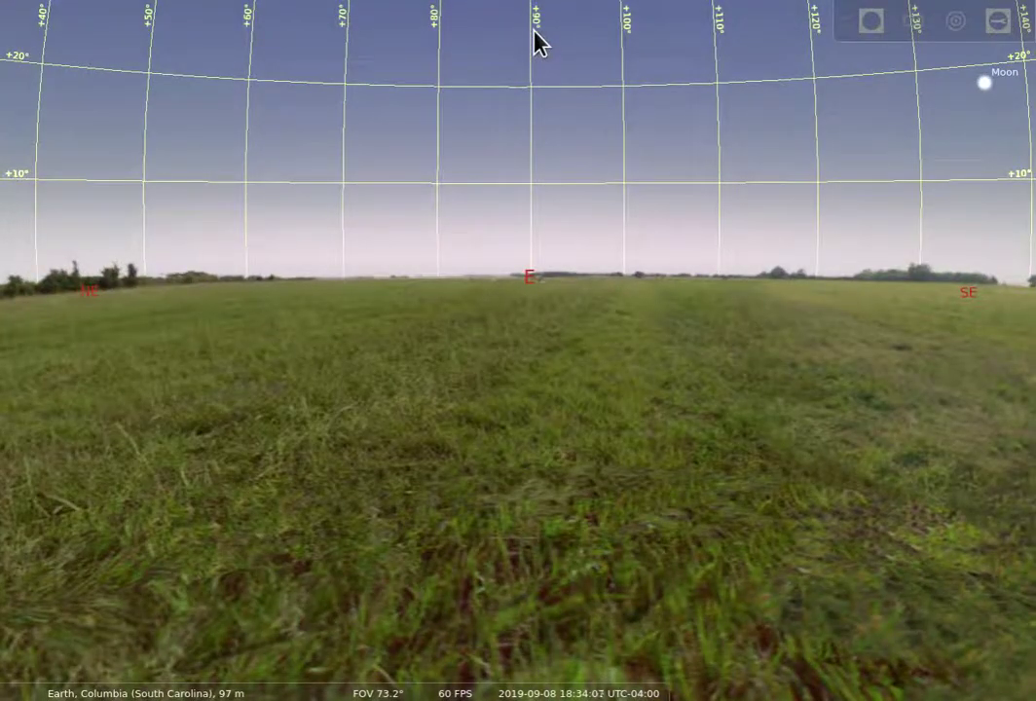
drag(960, 322, 116, 350)
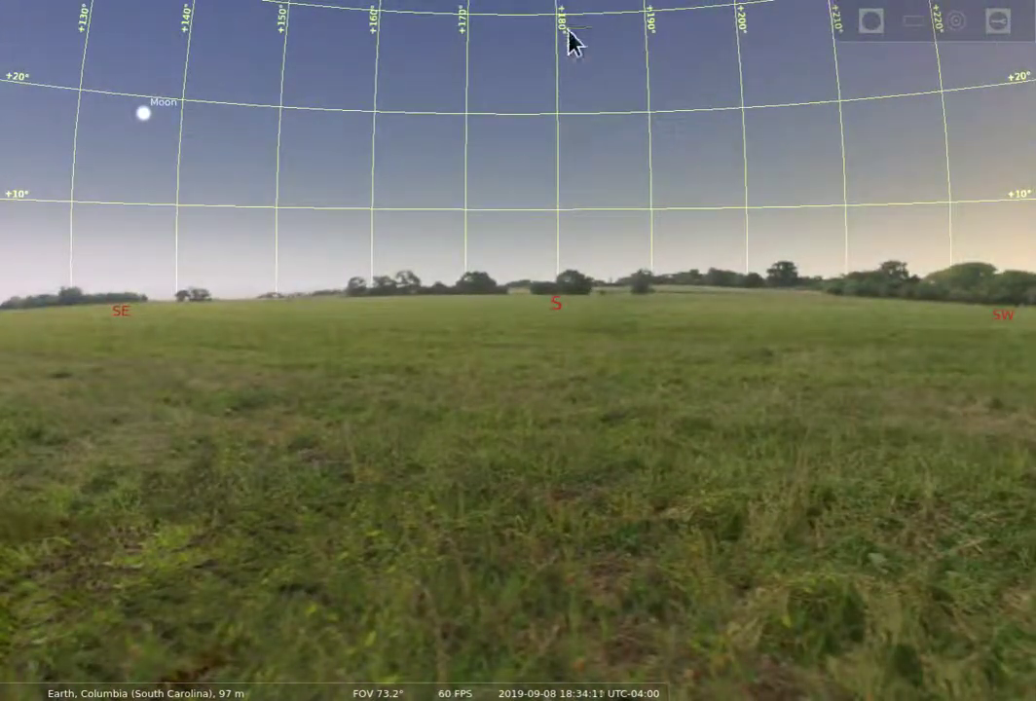
drag(979, 304, 134, 308)
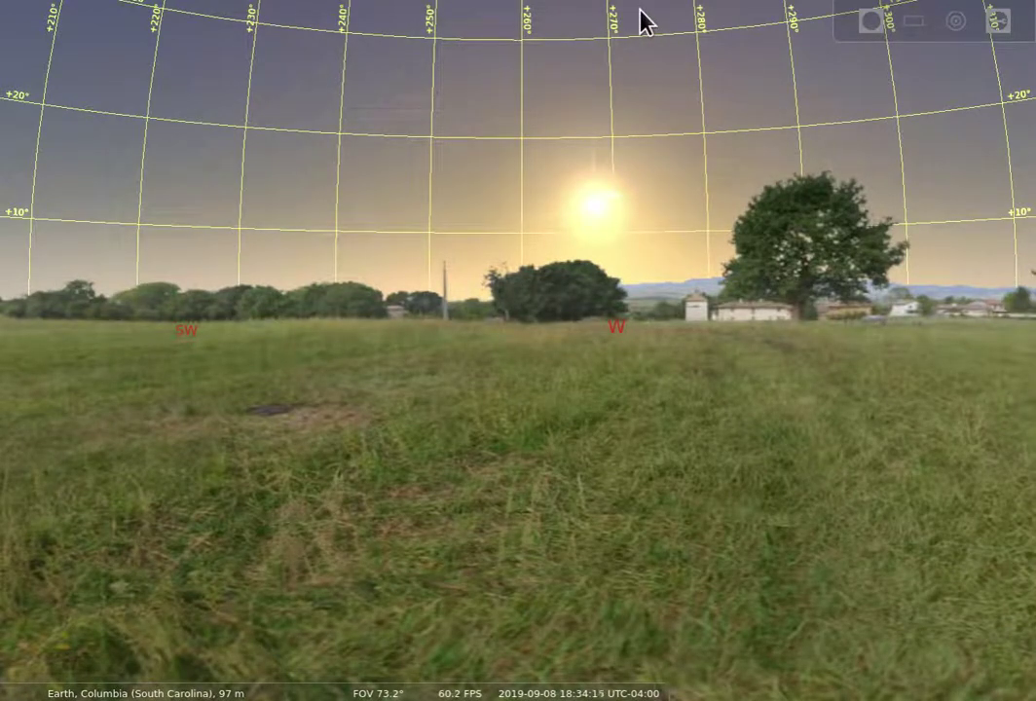
mouse_move(997, 317)
mouse_down()
mouse_move(572, 273)
mouse_move(336, 273)
mouse_up()
drag(859, 328, 587, 336)
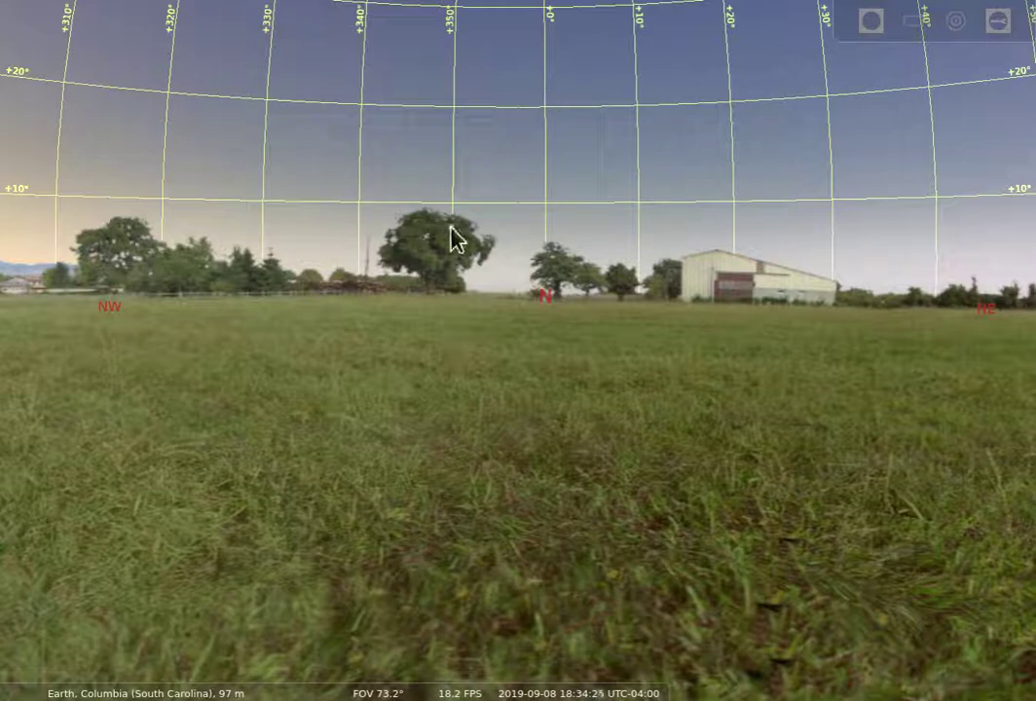
Pan back through west to face south with the Moon, then tilt the view upward
drag(82, 326, 756, 338)
drag(224, 334, 740, 310)
drag(146, 331, 549, 332)
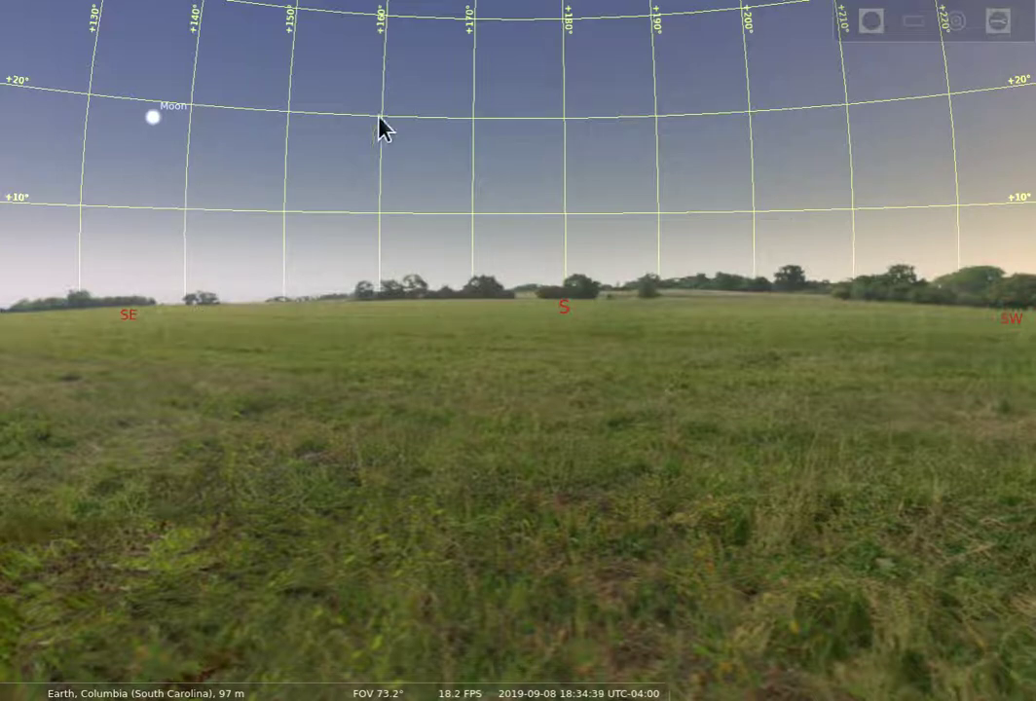
drag(551, 112, 627, 606)
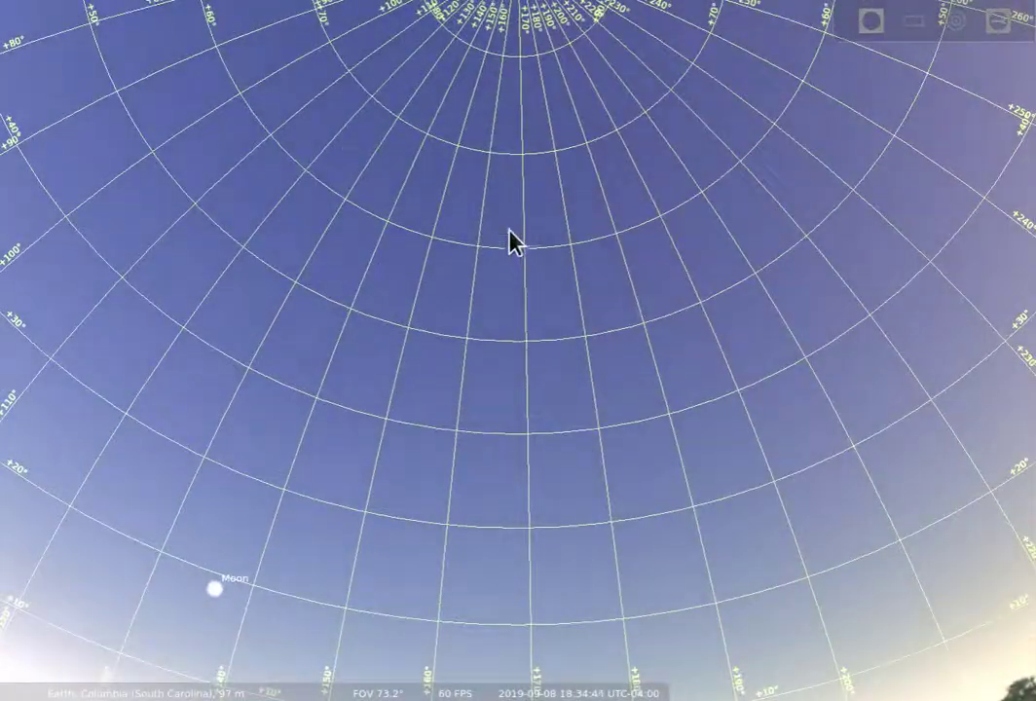
Tilt up to the zenith and widen to a 168° all-sky view centred on it
drag(499, 167, 490, 359)
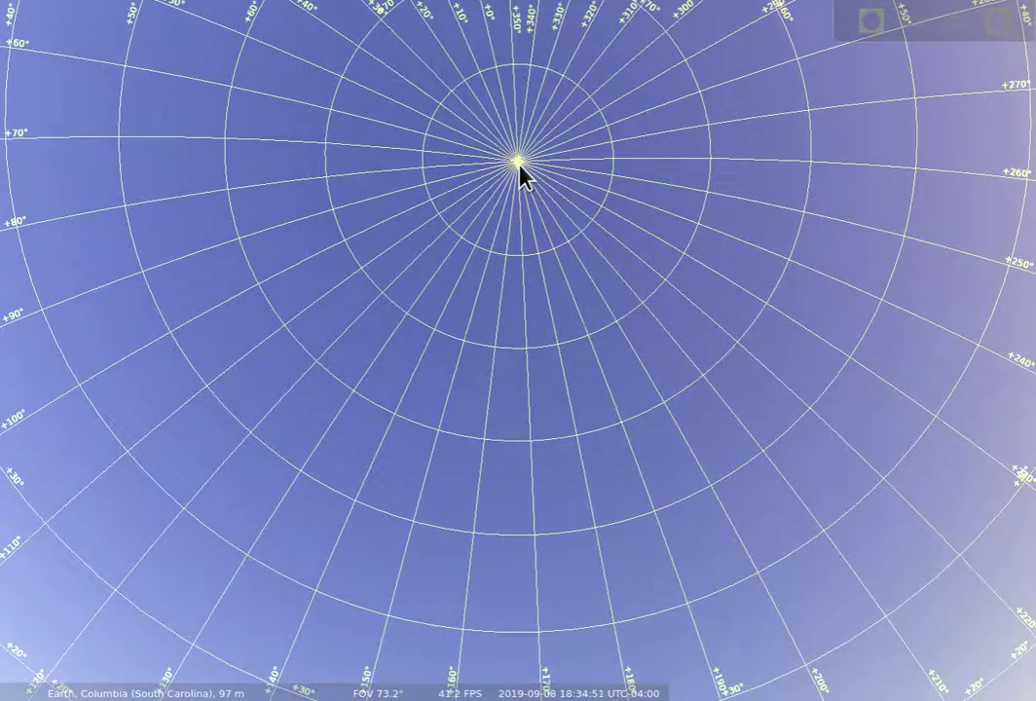
scroll(519, 166, down, 5)
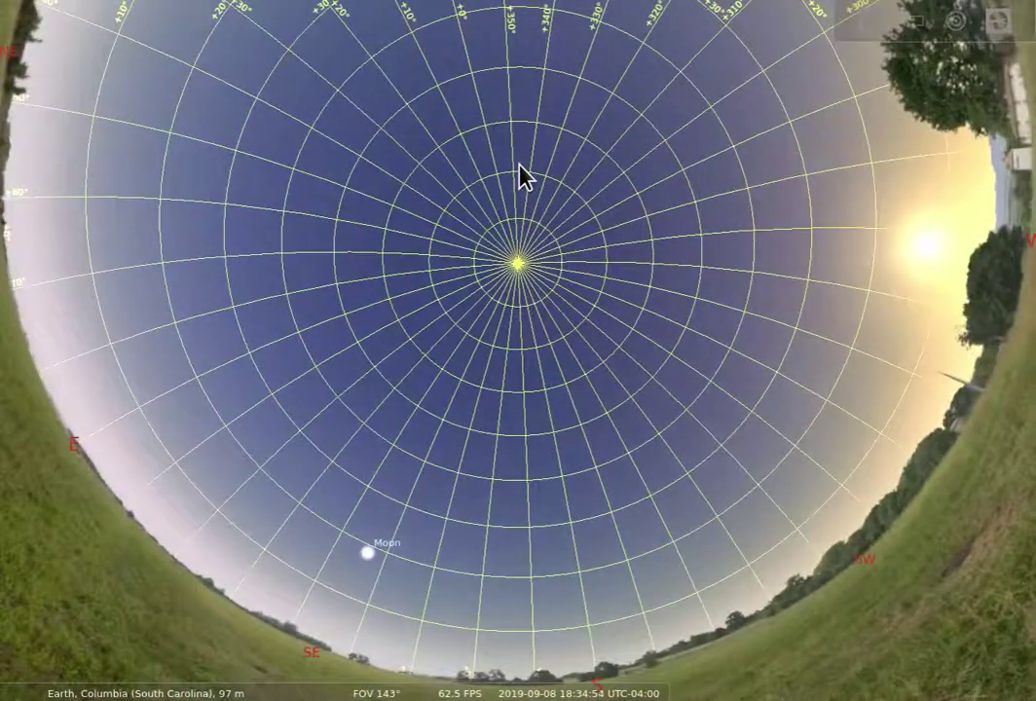
scroll(521, 176, down, 2)
drag(513, 209, 500, 106)
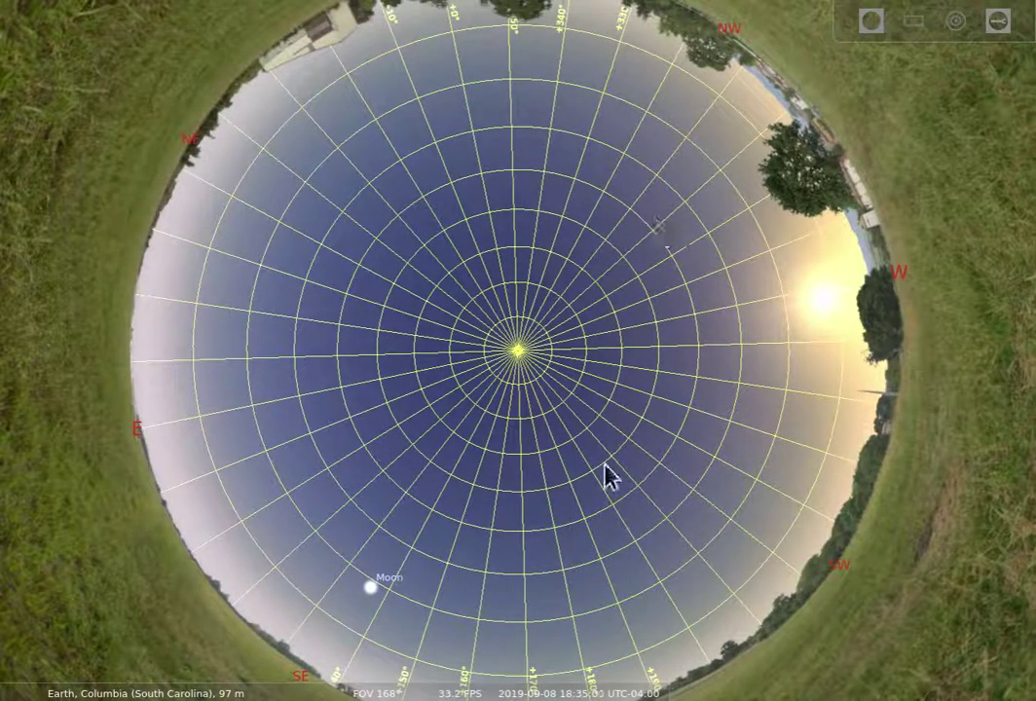
Return to the horizon at 121° field, facing the Moon in the south-east
drag(531, 658, 475, 317)
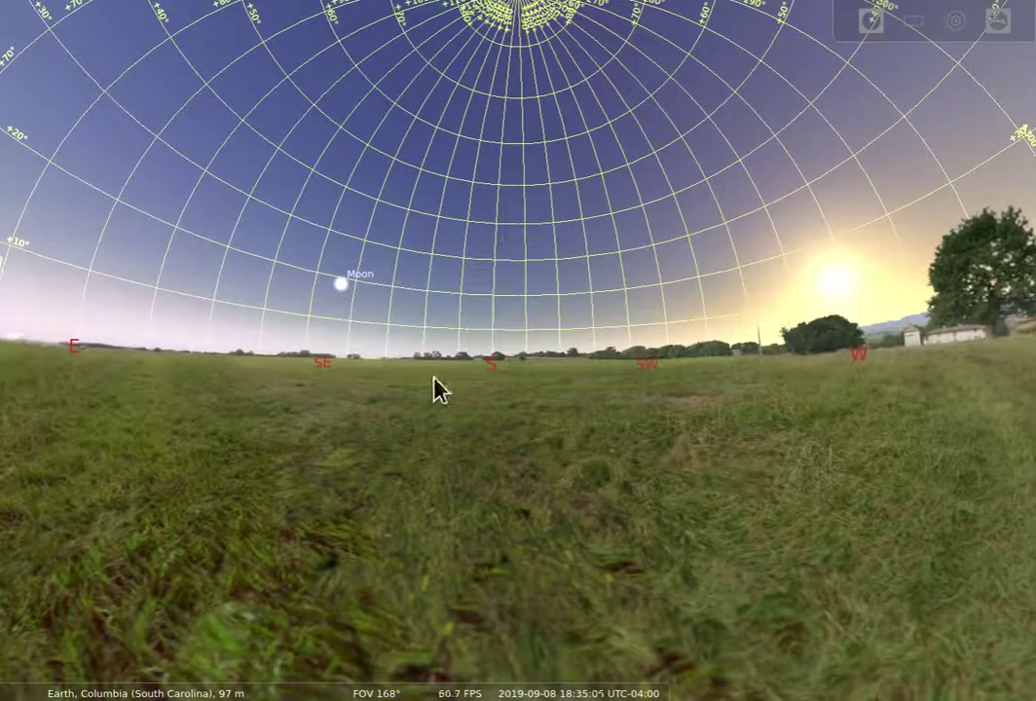
scroll(468, 380, up, 5)
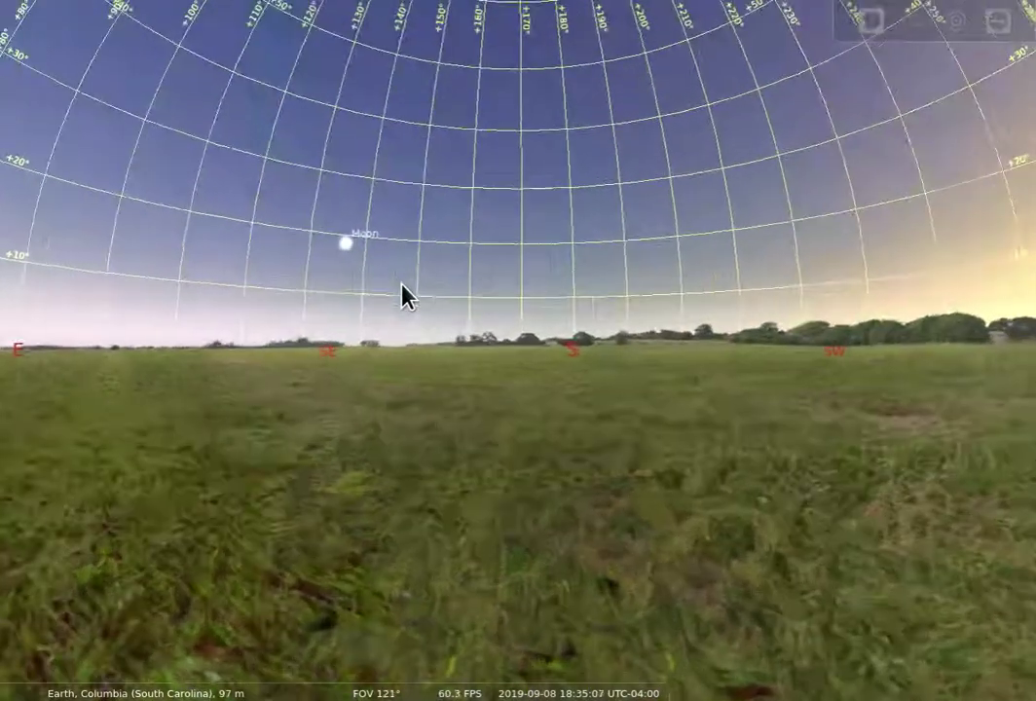
drag(333, 291, 459, 285)
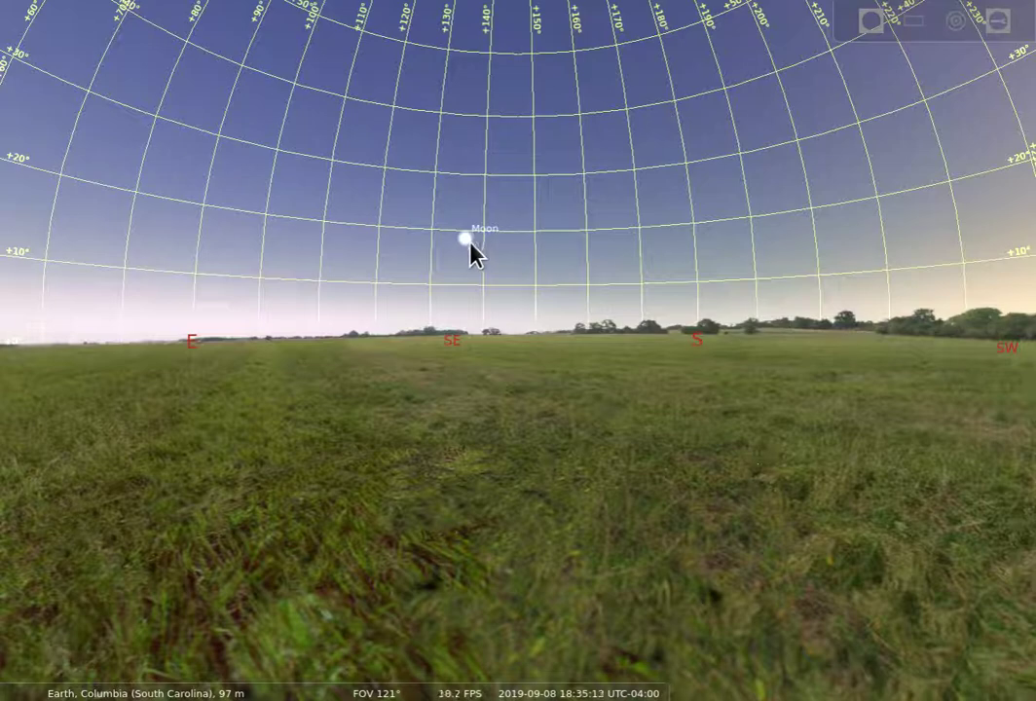
Zoom in and select the Moon to show its information panel
scroll(470, 253, up, 5)
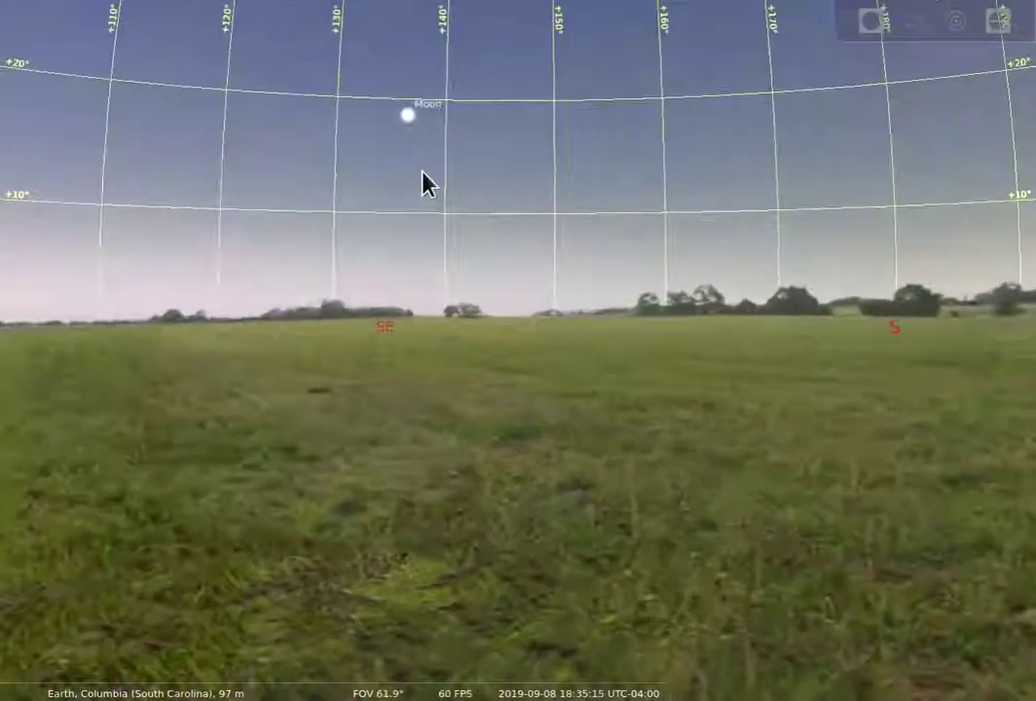
drag(428, 185, 512, 216)
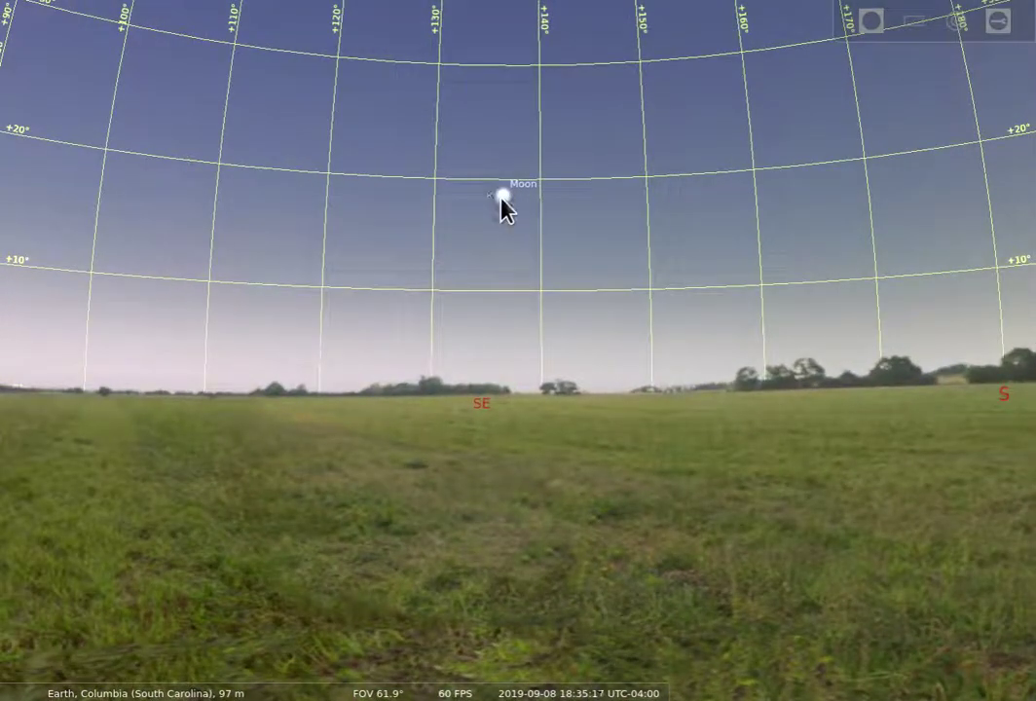
click(500, 193)
Zoom in further and centre the view on the selected Moon
scroll(503, 199, up, 2)
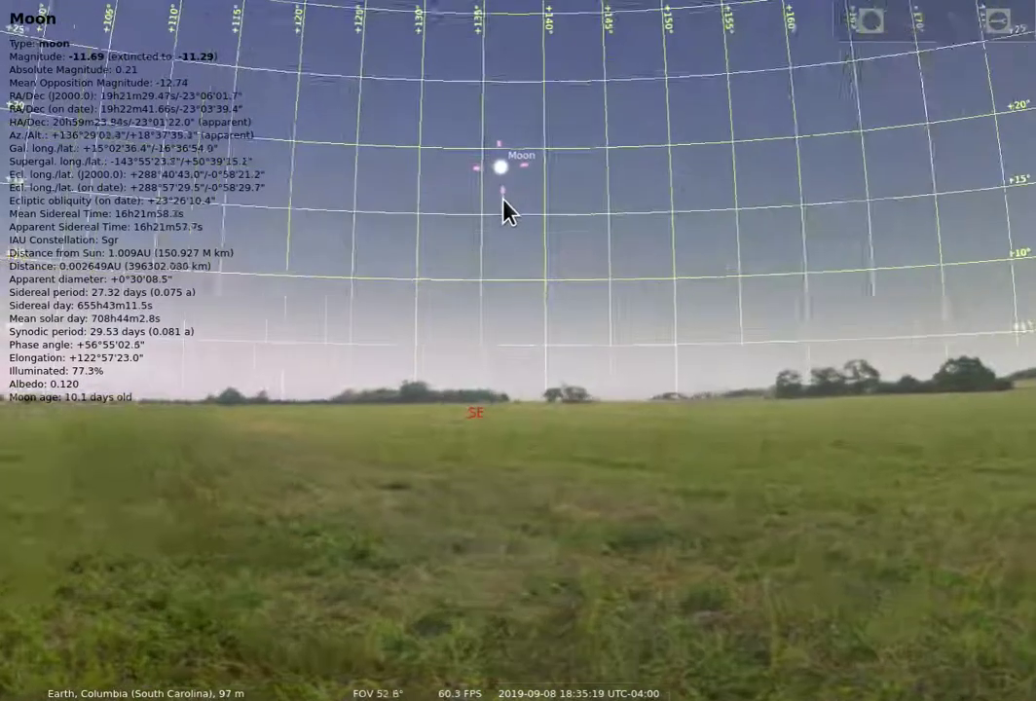
scroll(505, 214, up, 2)
mouse_move(272, 685)
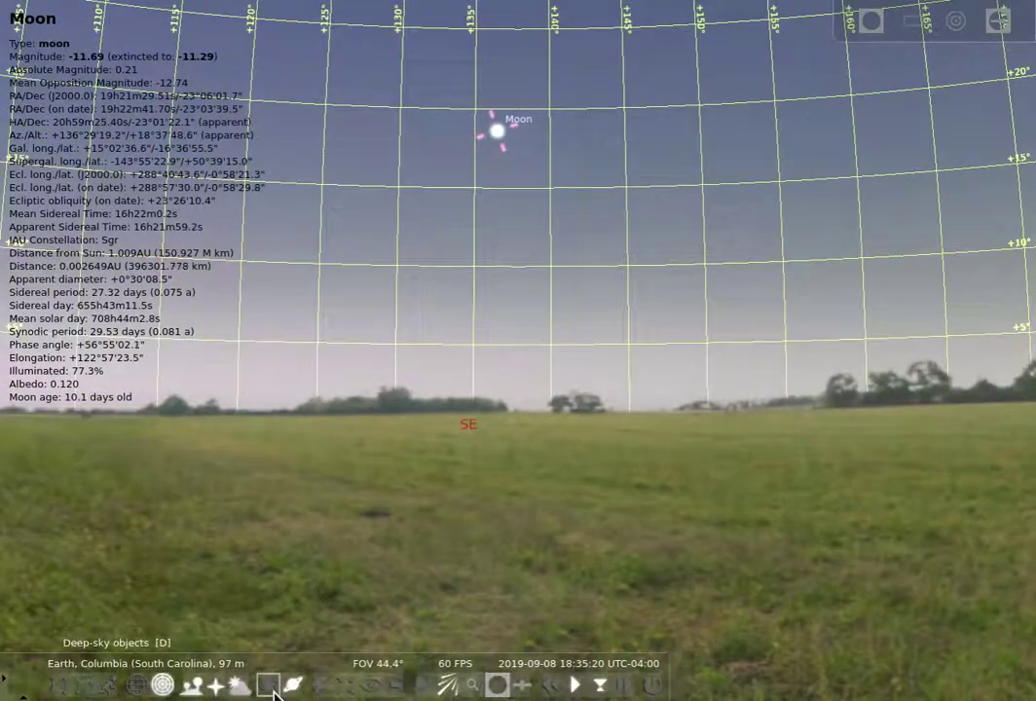
click(345, 686)
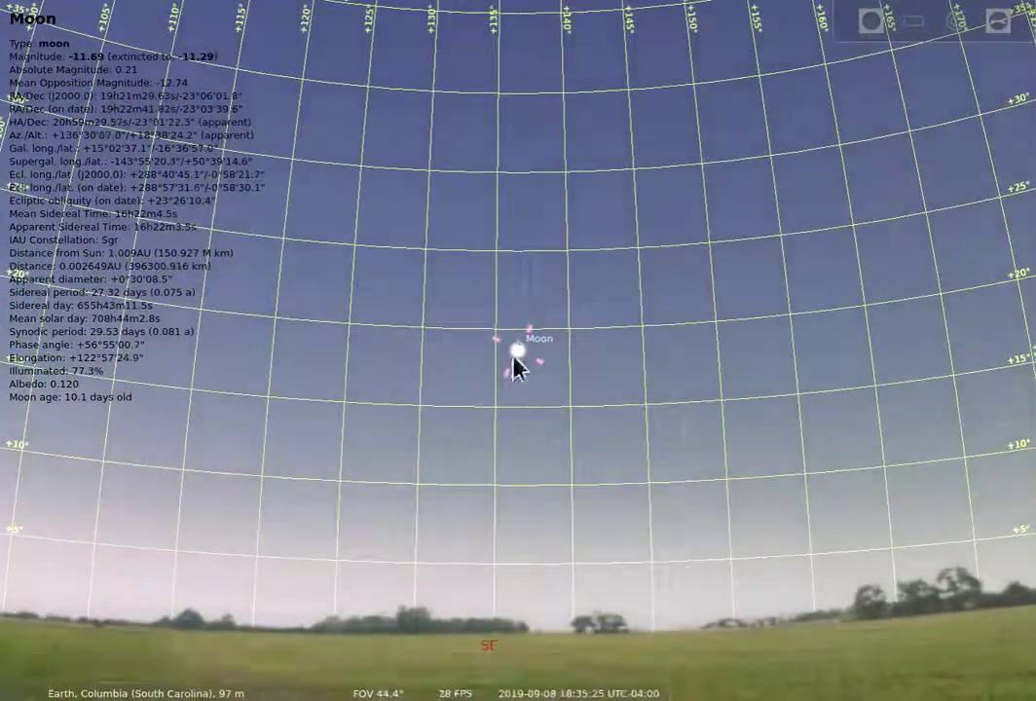
Zoom in on the centred Moon to about a 1.58° field, showing its craters
scroll(517, 366, up, 7)
scroll(520, 352, up, 4)
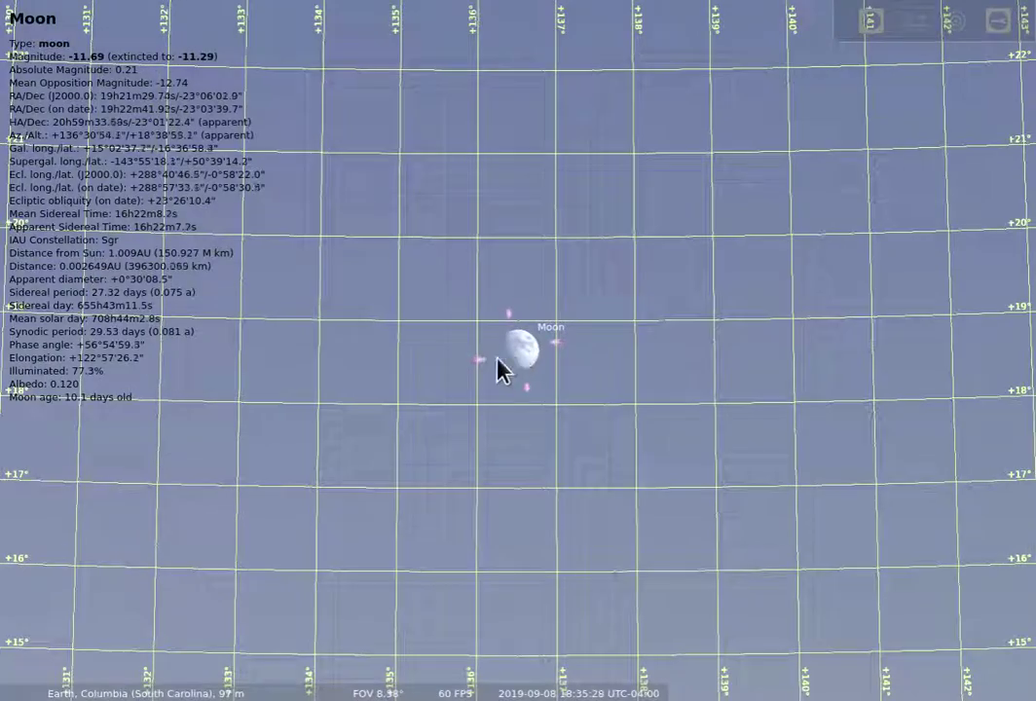
scroll(498, 363, up, 3)
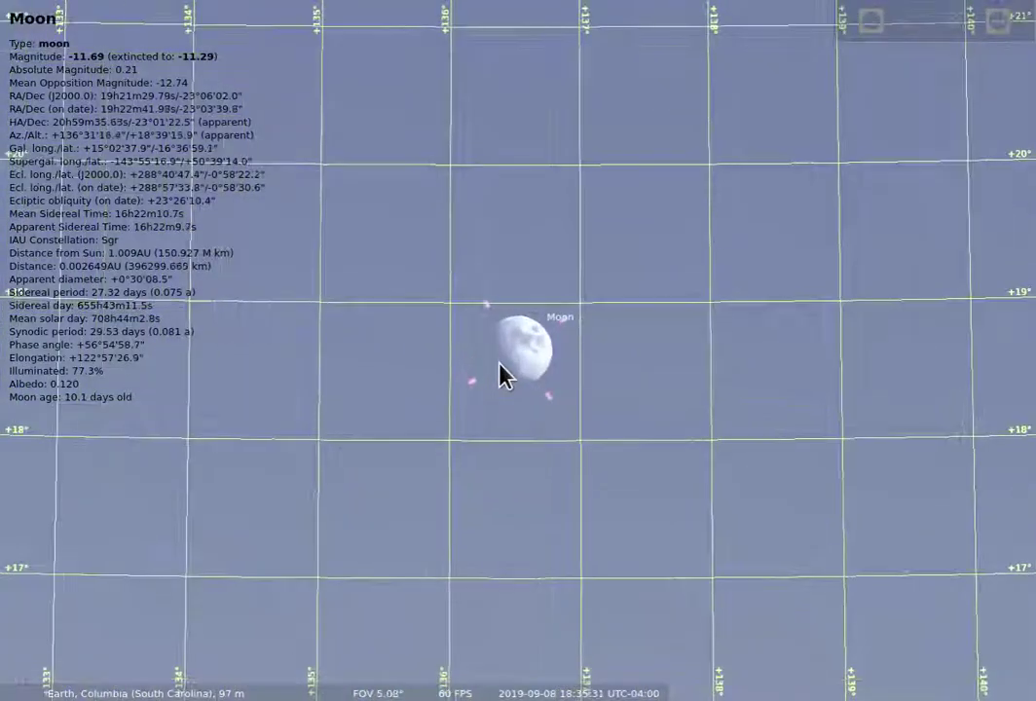
scroll(502, 375, up, 3)
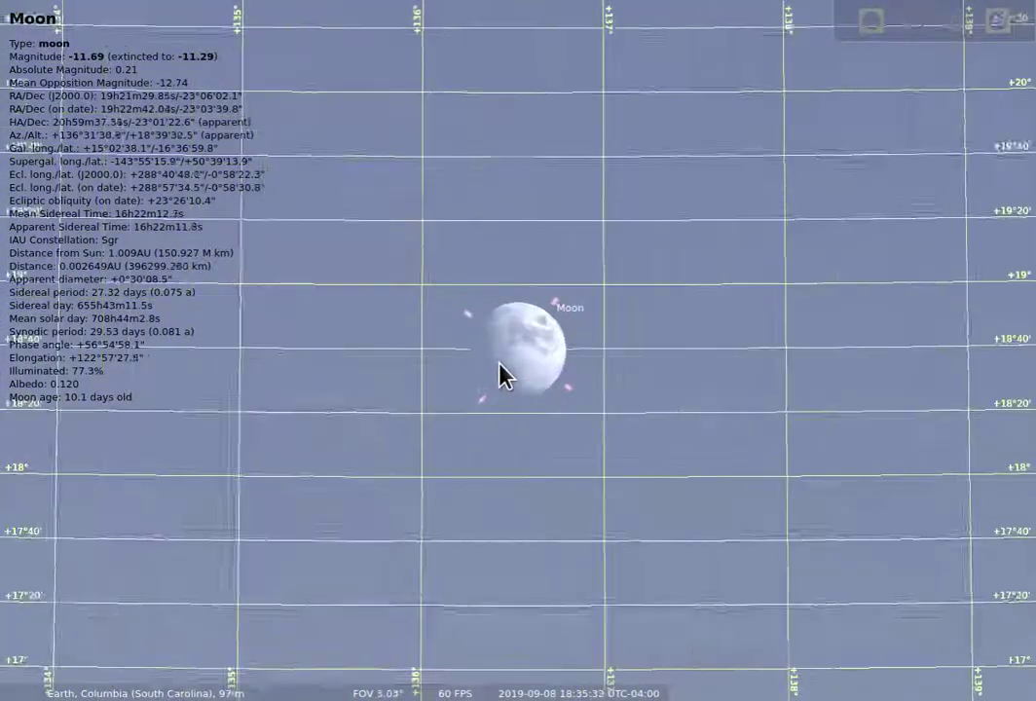
scroll(560, 389, up, 2)
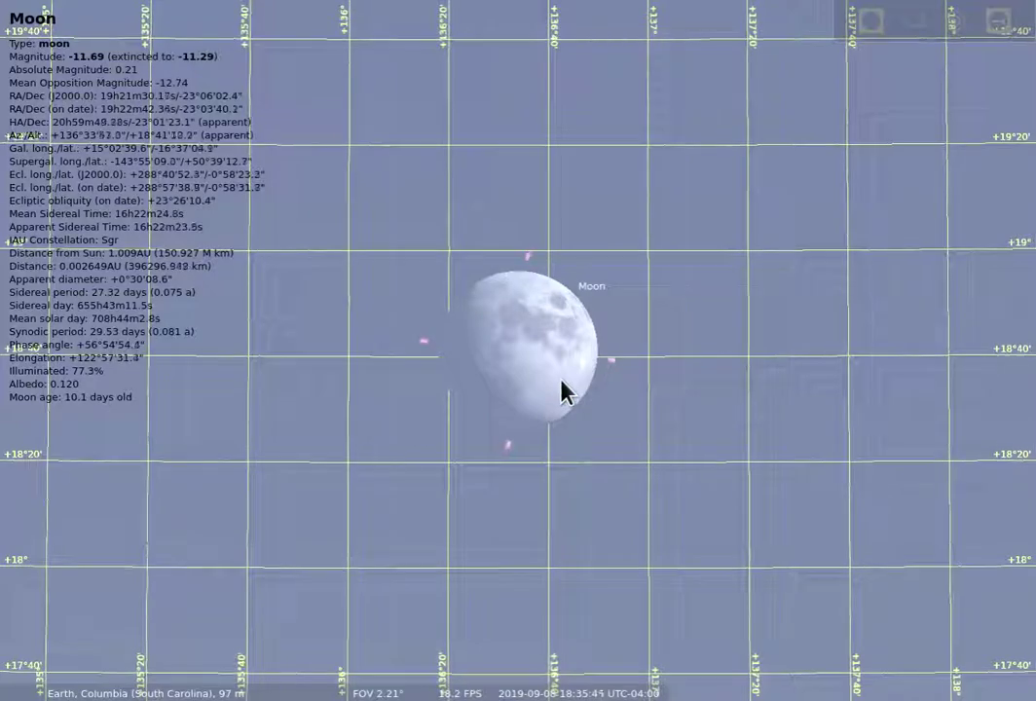
scroll(563, 390, up, 1)
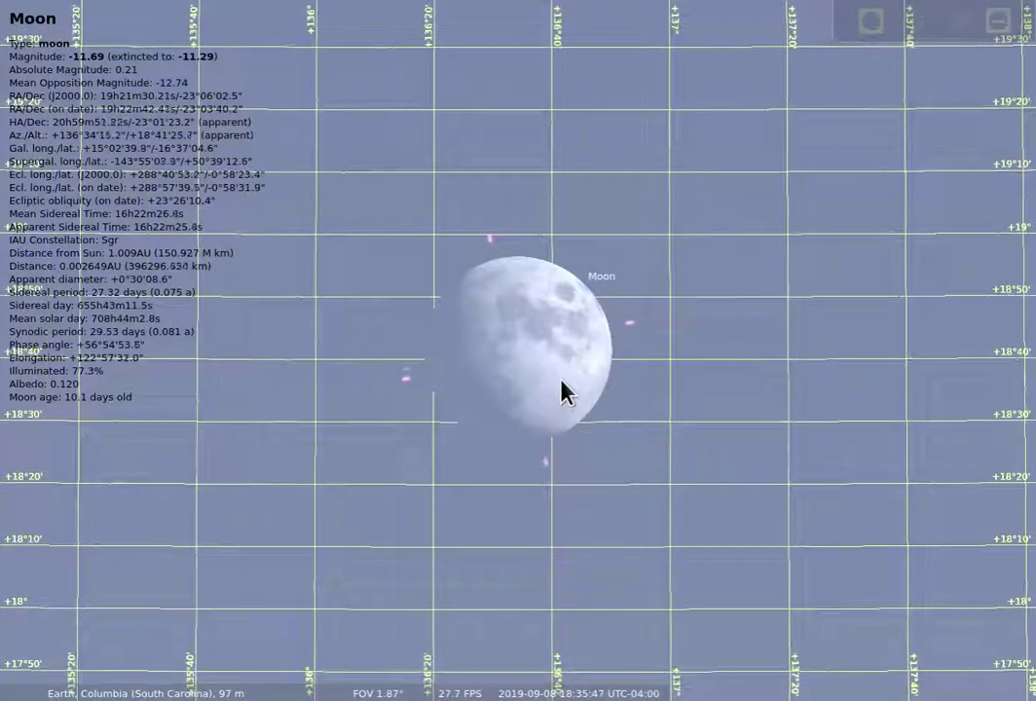
scroll(563, 389, up, 1)
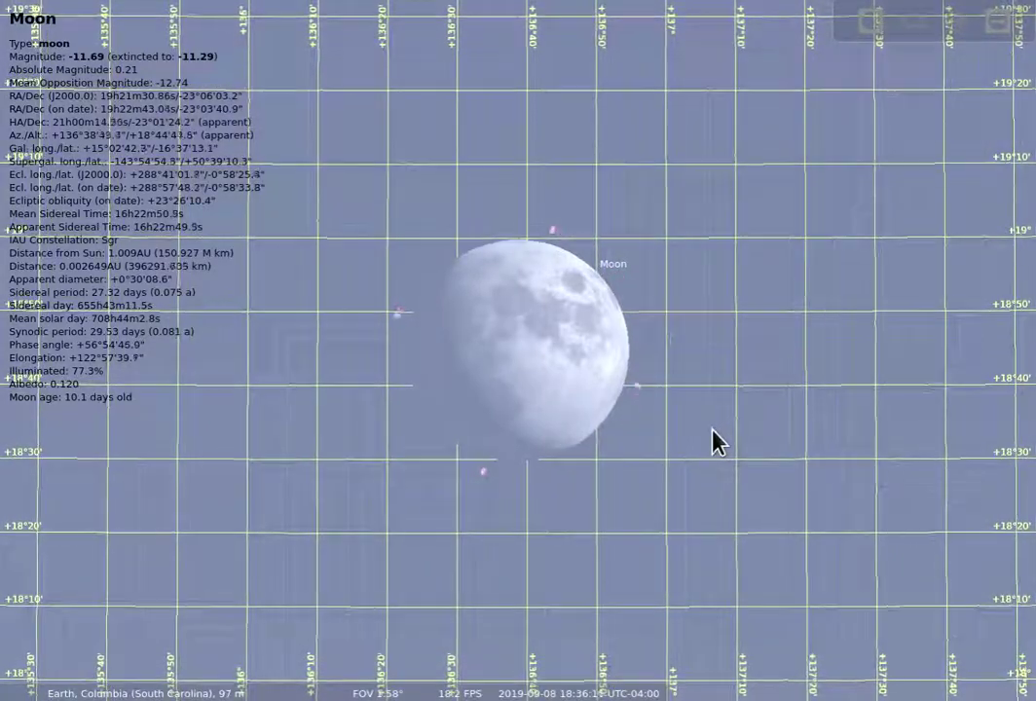
Pause the clock at 18:36:14 and check it in the Date and Time window
mouse_move(562, 690)
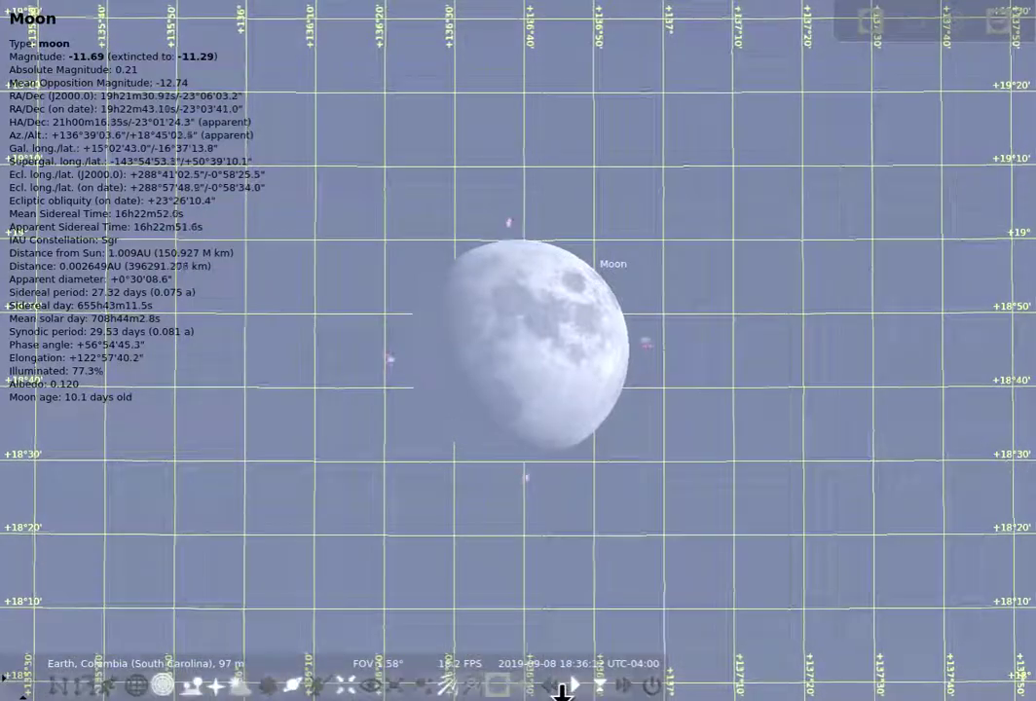
click(576, 690)
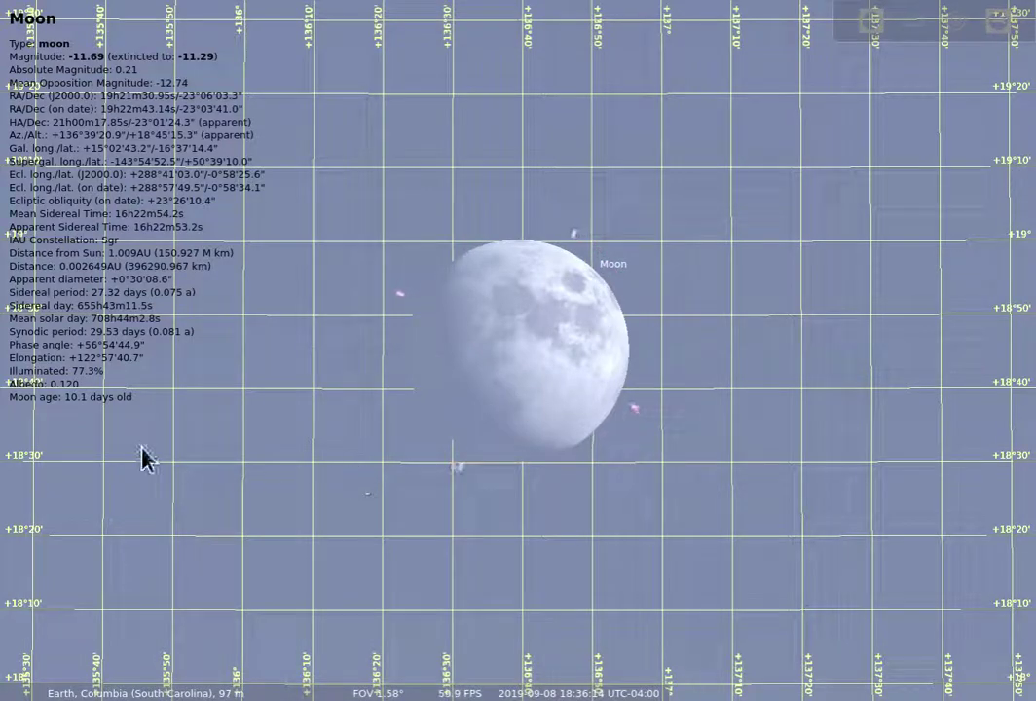
click(16, 387)
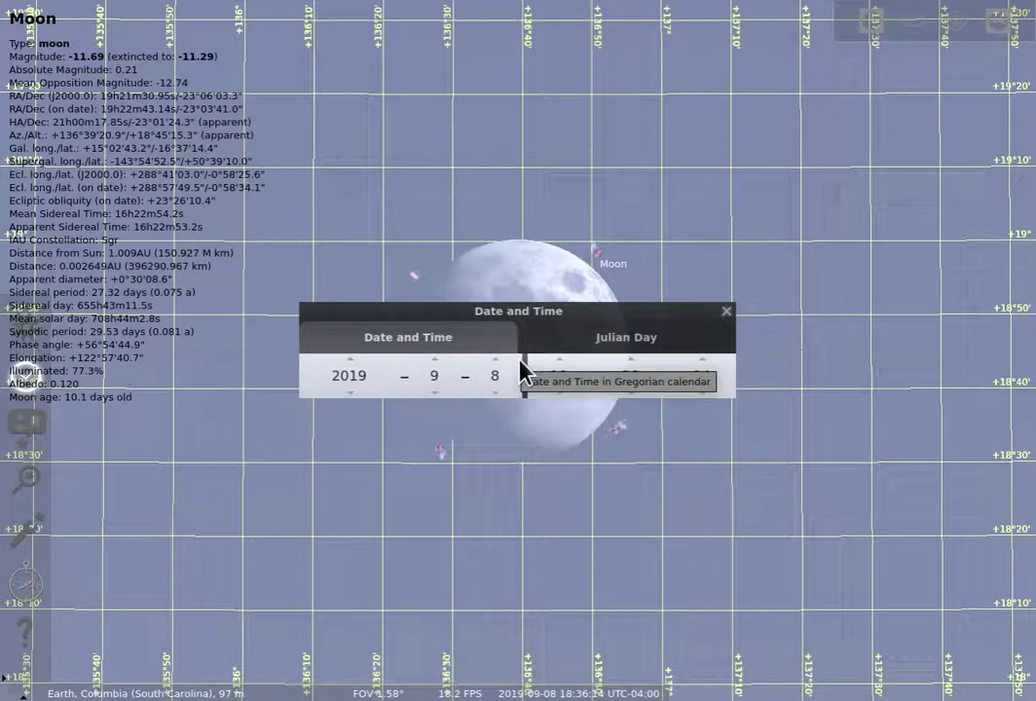
click(726, 313)
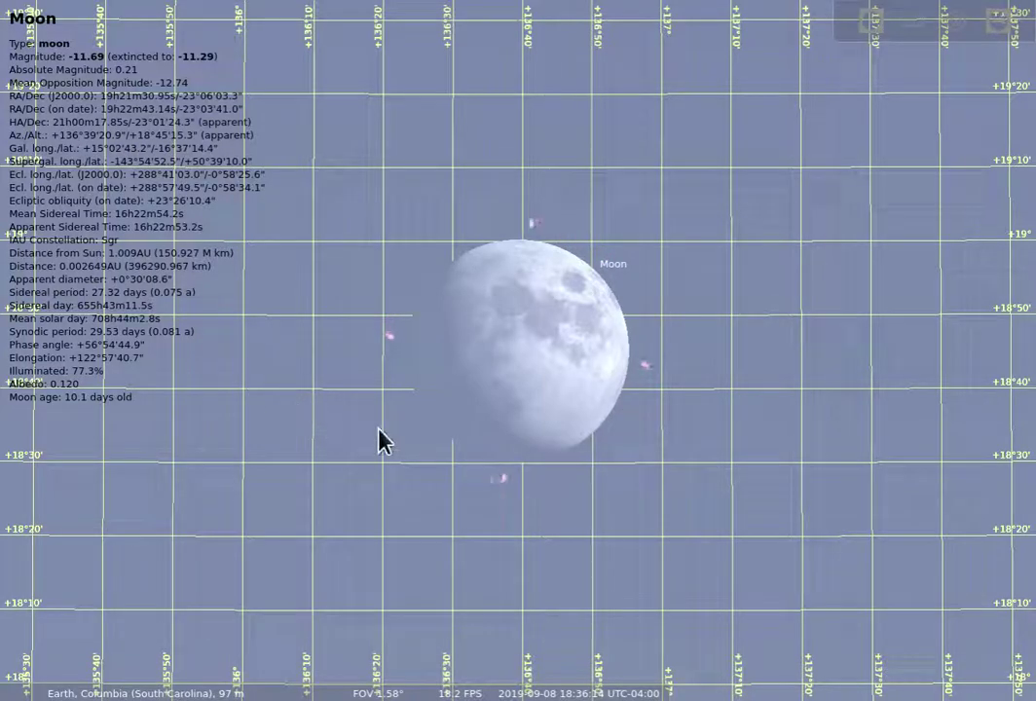
Zoom out from the Moon to about a 52° field of view
scroll(378, 440, down, 3)
scroll(379, 441, down, 3)
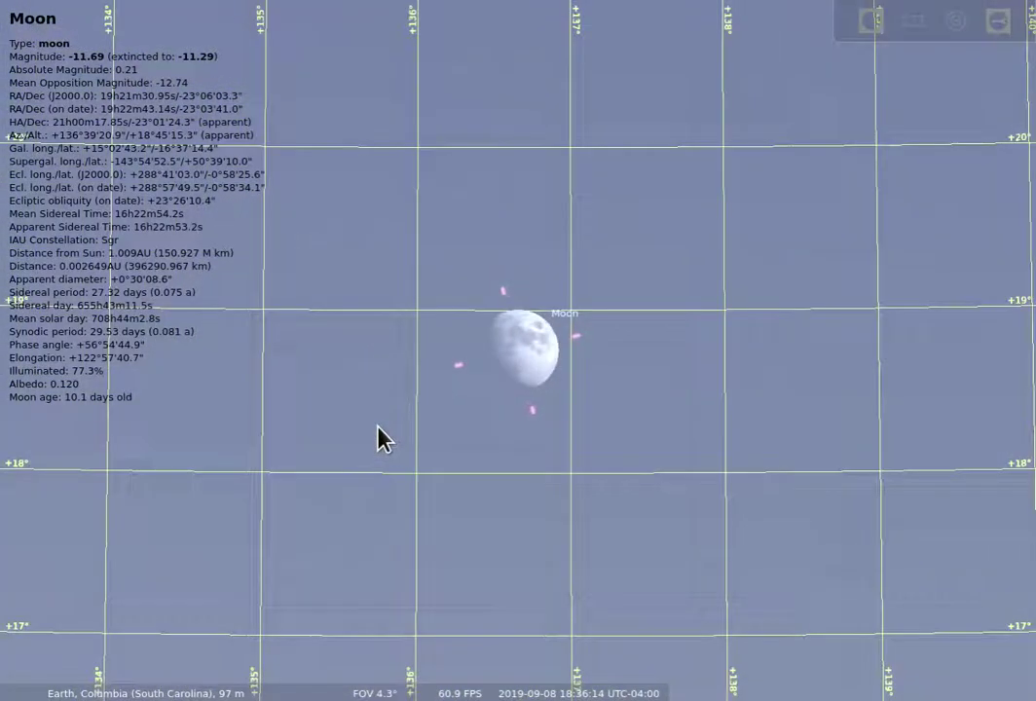
scroll(379, 440, down, 5)
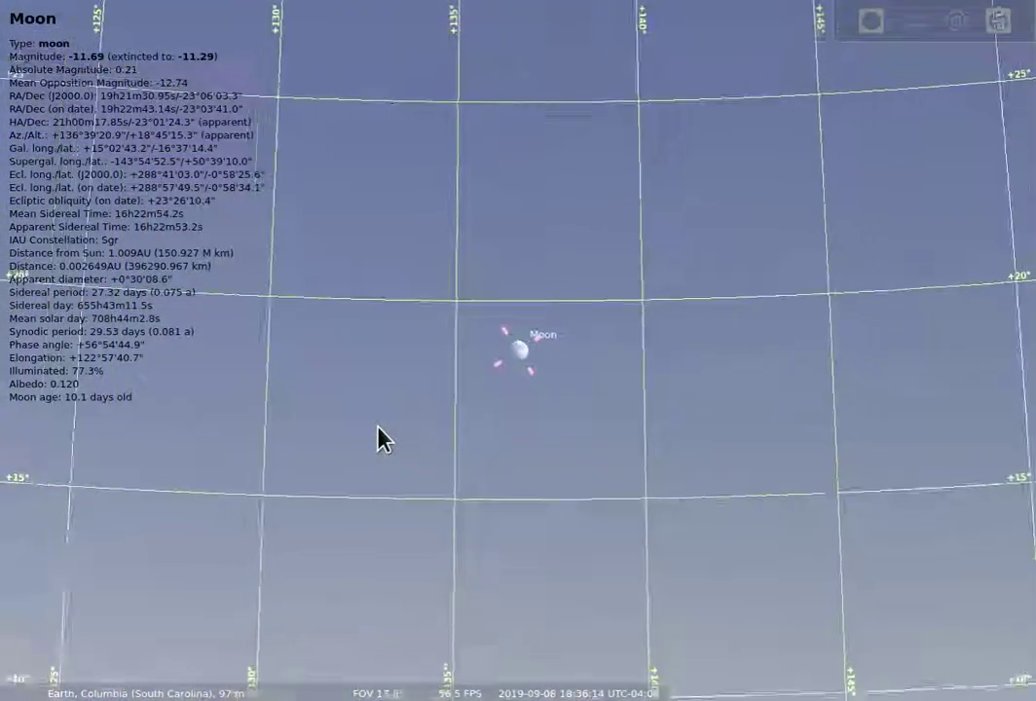